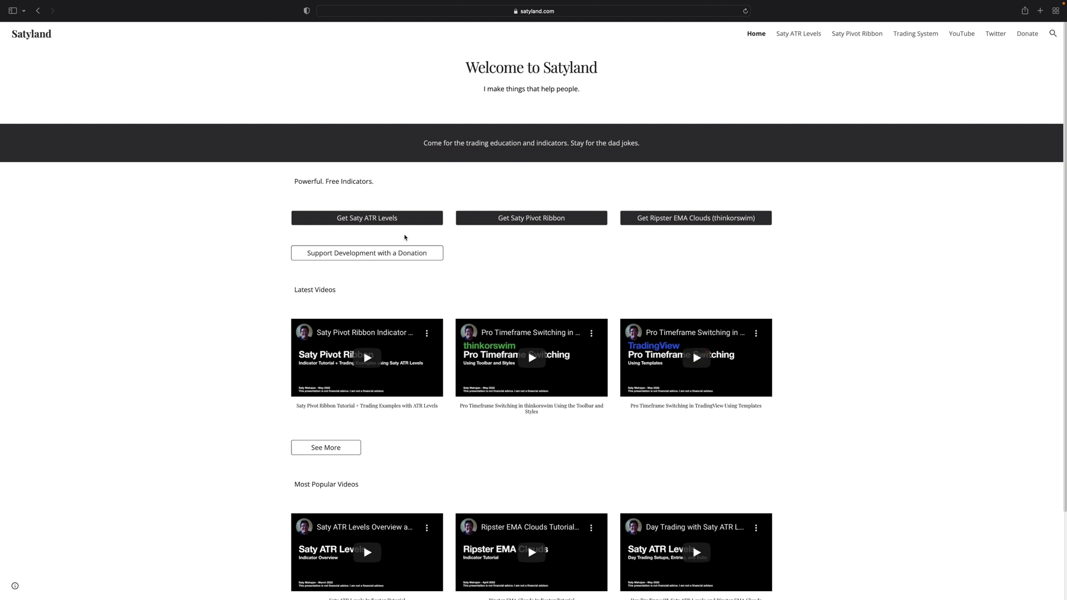
Go from the Satyland Saty ATR Levels page to its 'Get for thinkorswim' tos.mx share page.
mouse_move(436, 29)
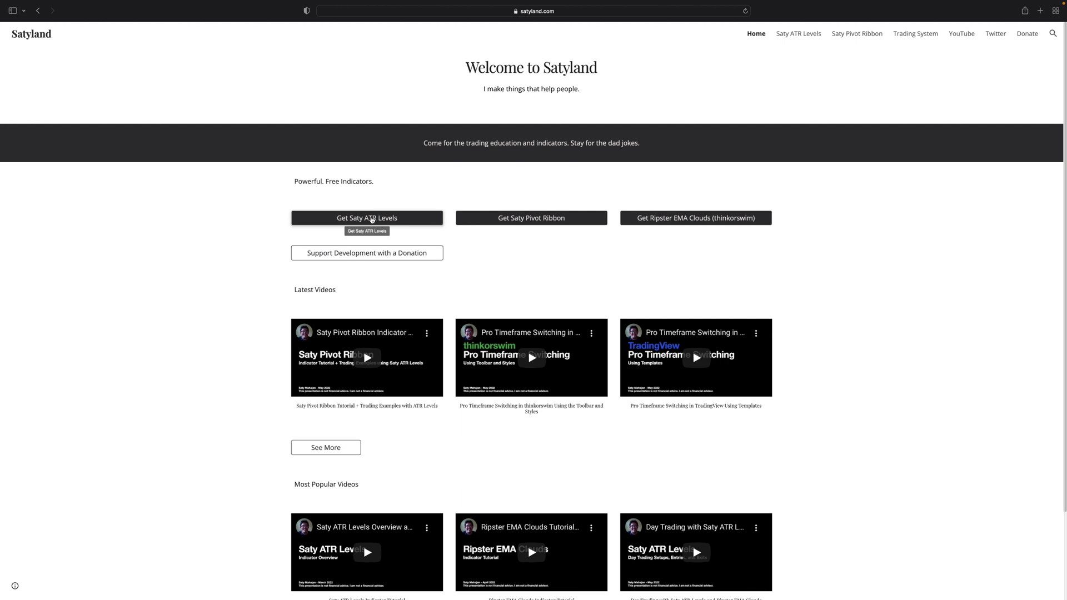
click(372, 220)
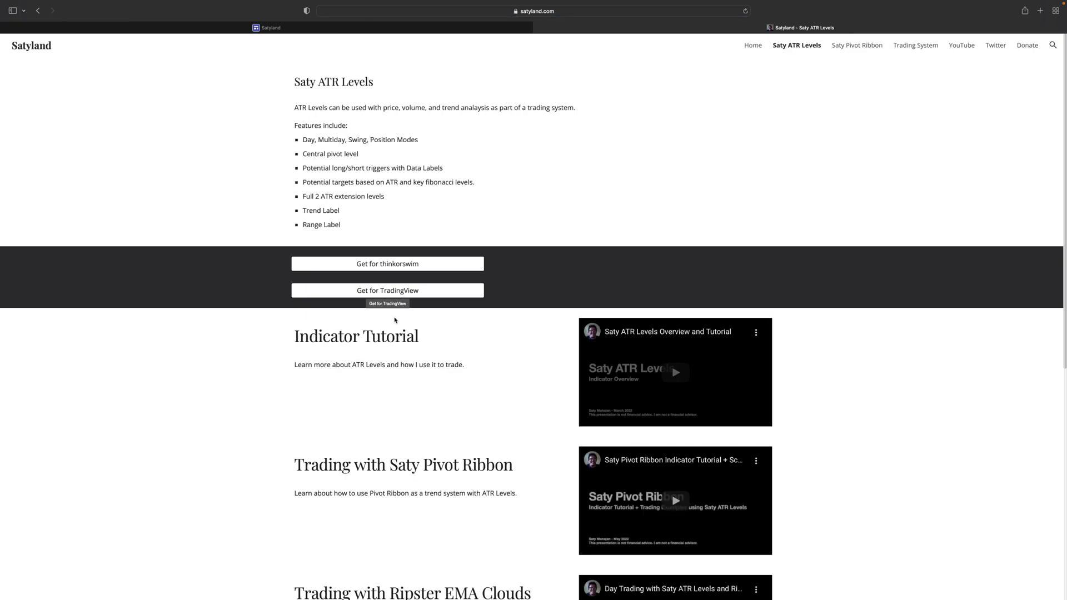
click(376, 264)
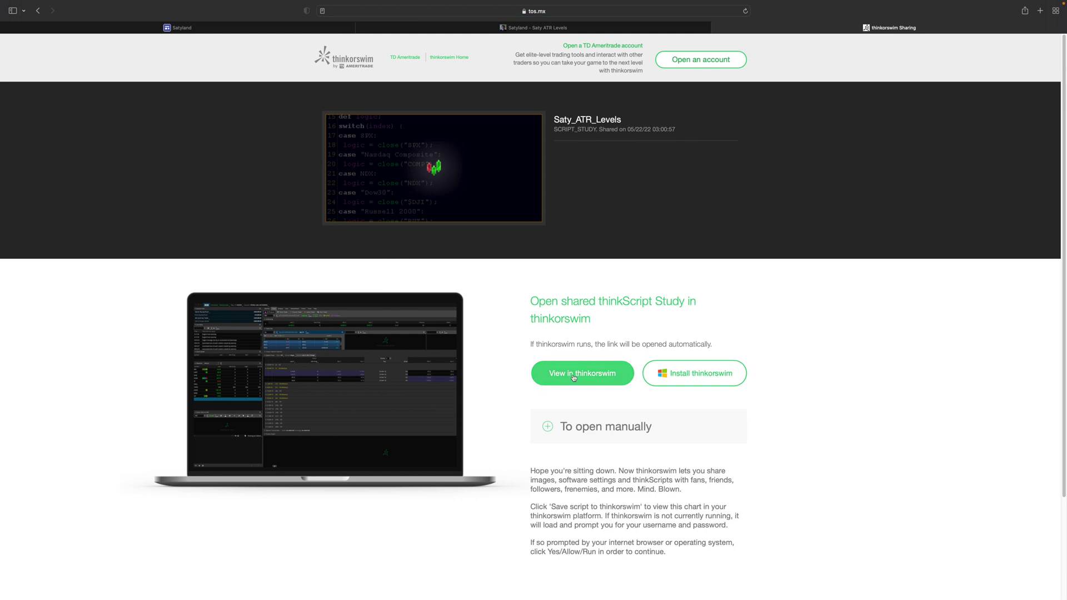
click(574, 377)
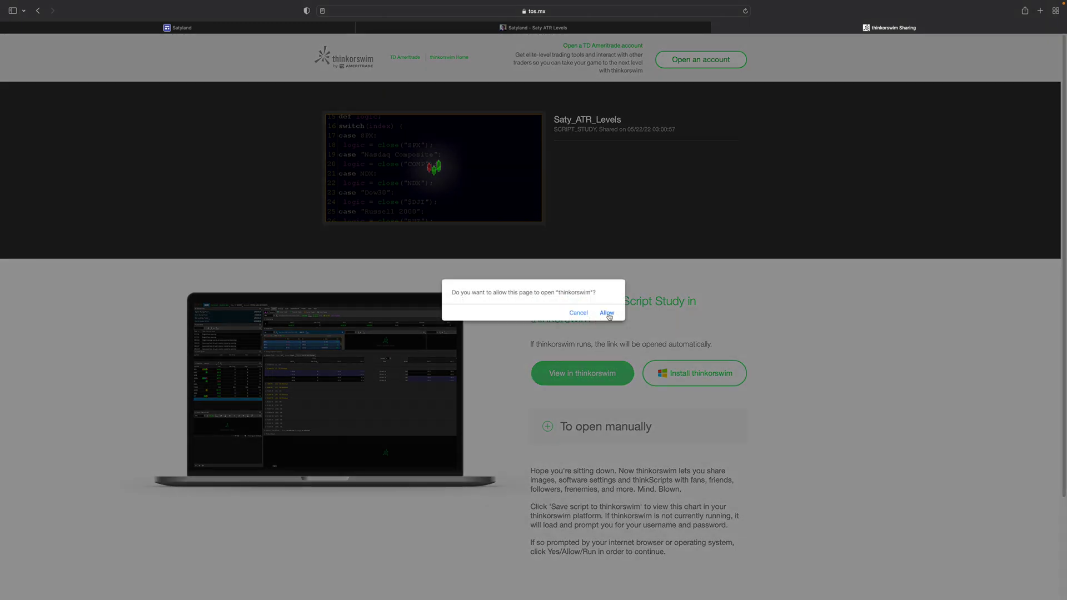
click(607, 314)
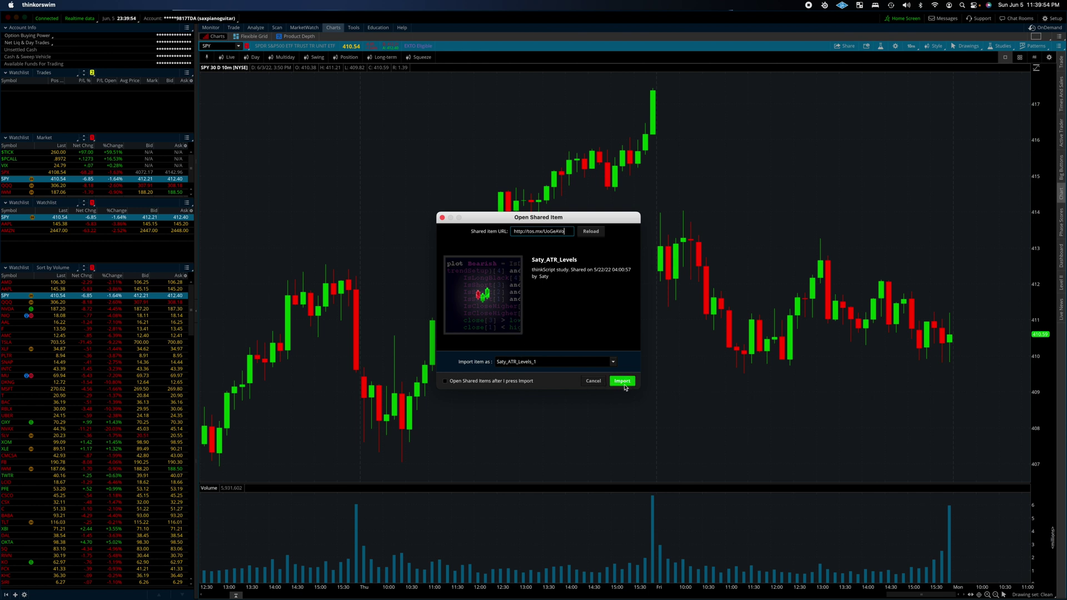
click(594, 382)
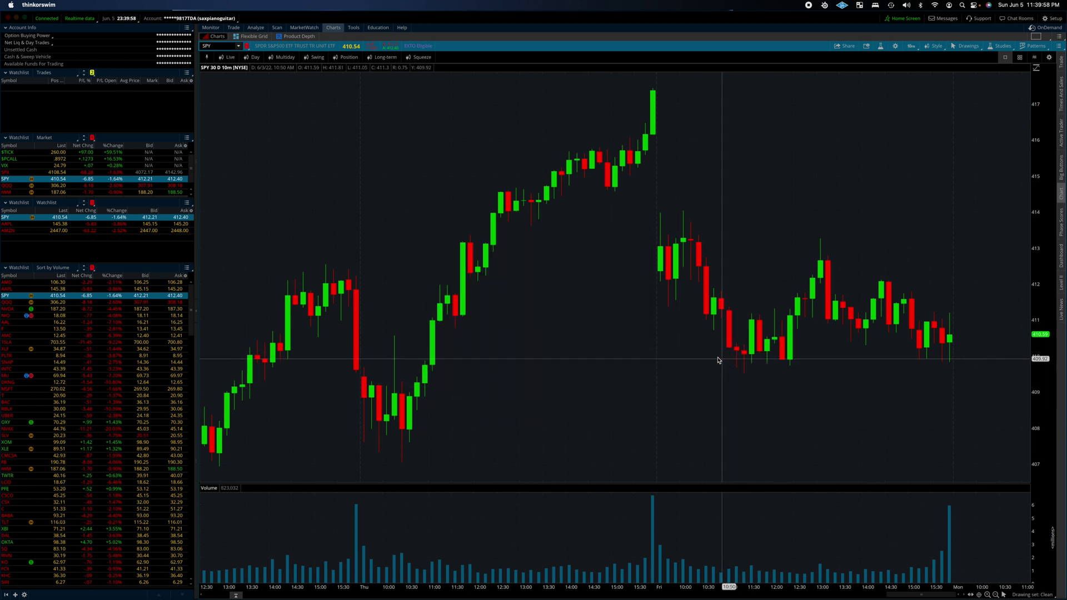
key(super+Tab)
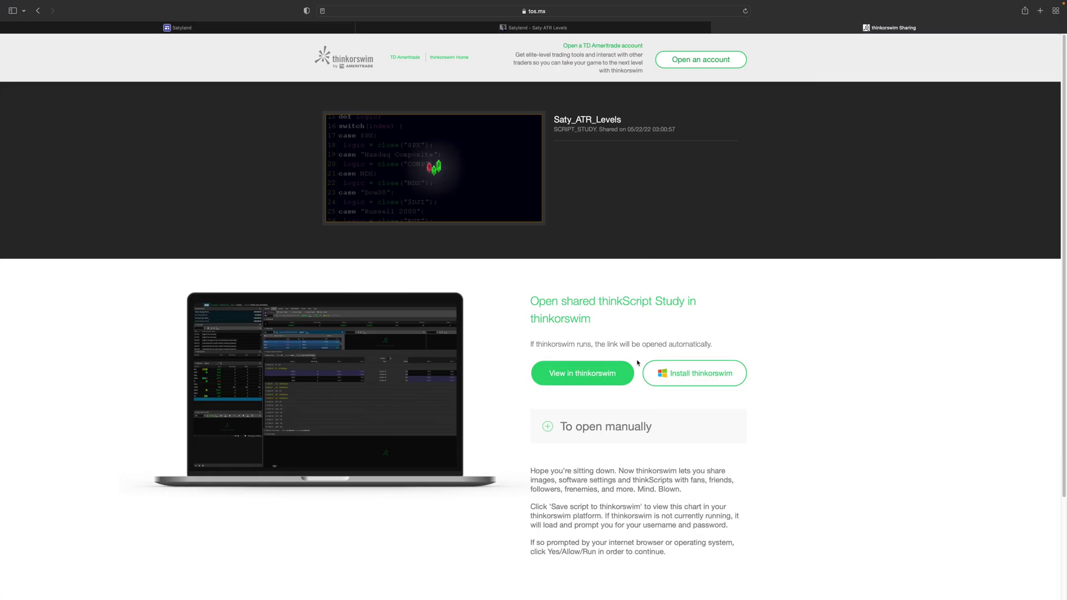
From the Satyland home page, open the Saty Pivot Ribbon share page and choose 'View in thinkorswim'.
click(278, 28)
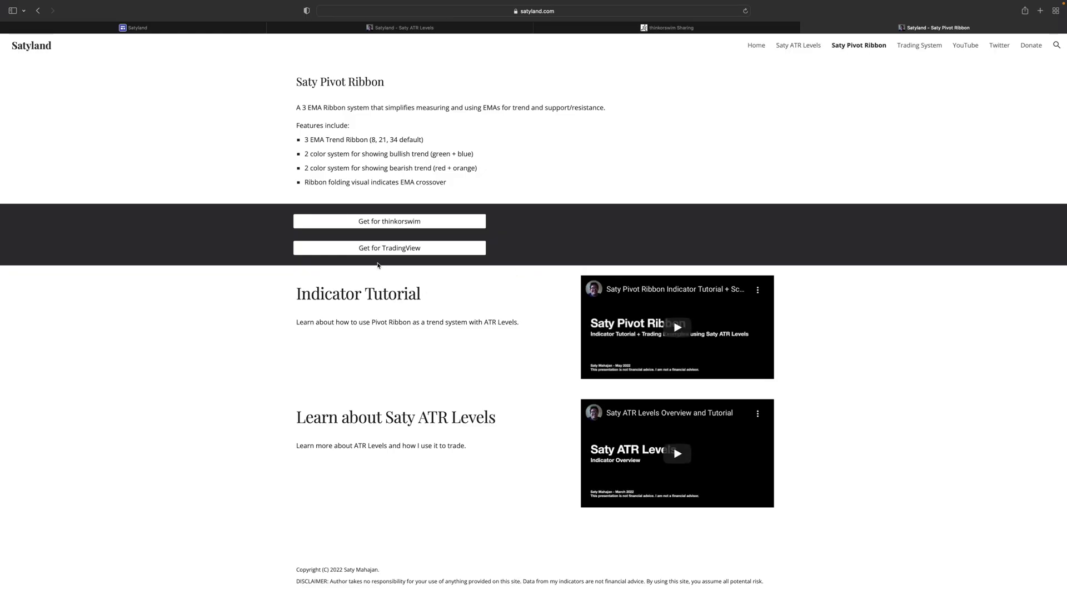
click(379, 222)
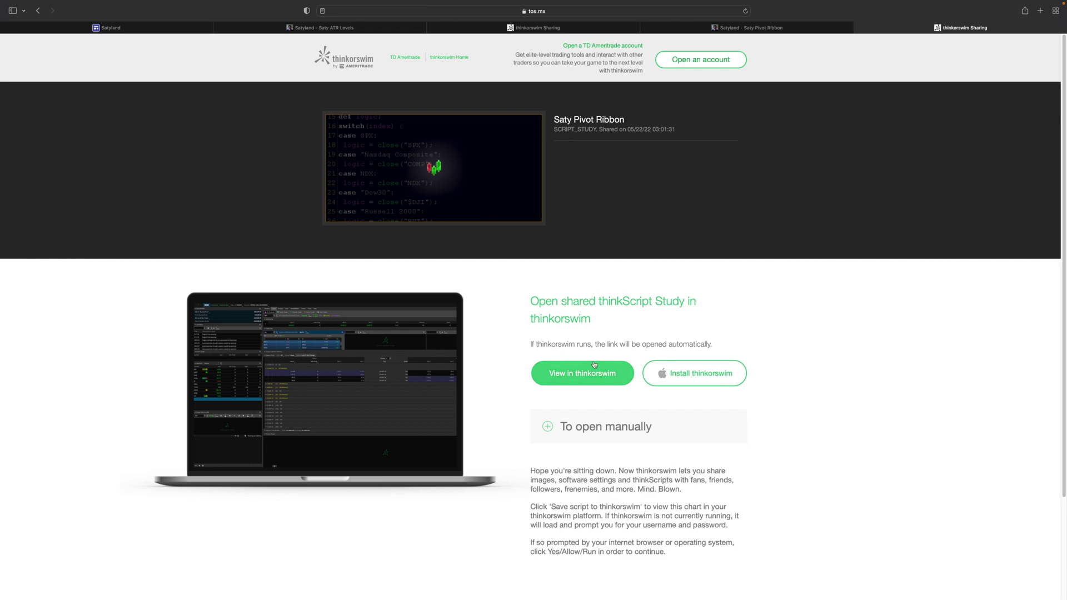
click(578, 379)
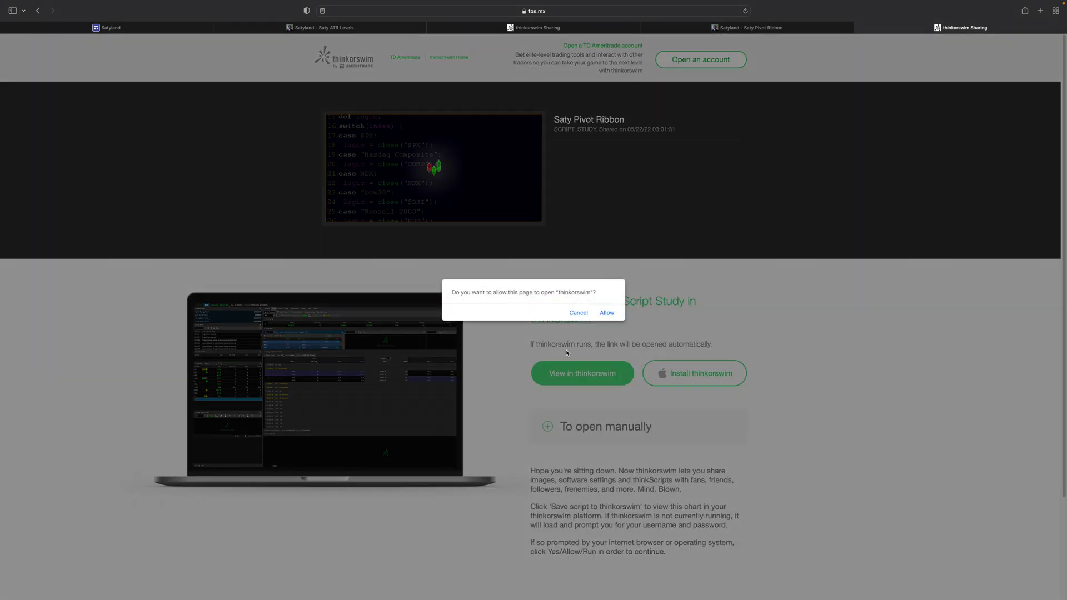
Allow Safari to launch thinkorswim, then cancel the Saty Pivot Ribbon Open Shared Item dialog.
click(607, 314)
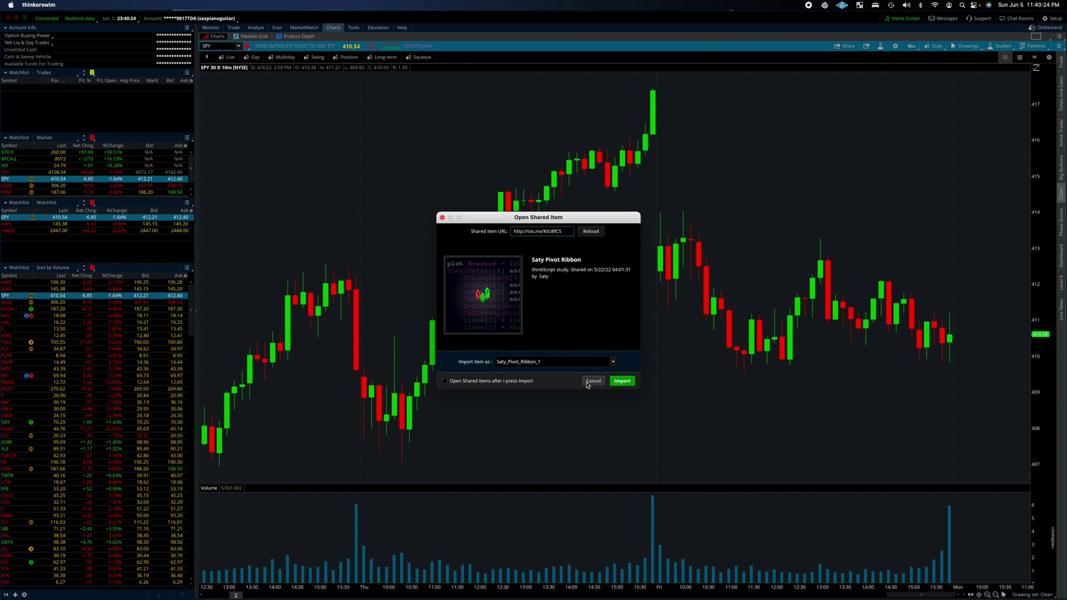
click(592, 381)
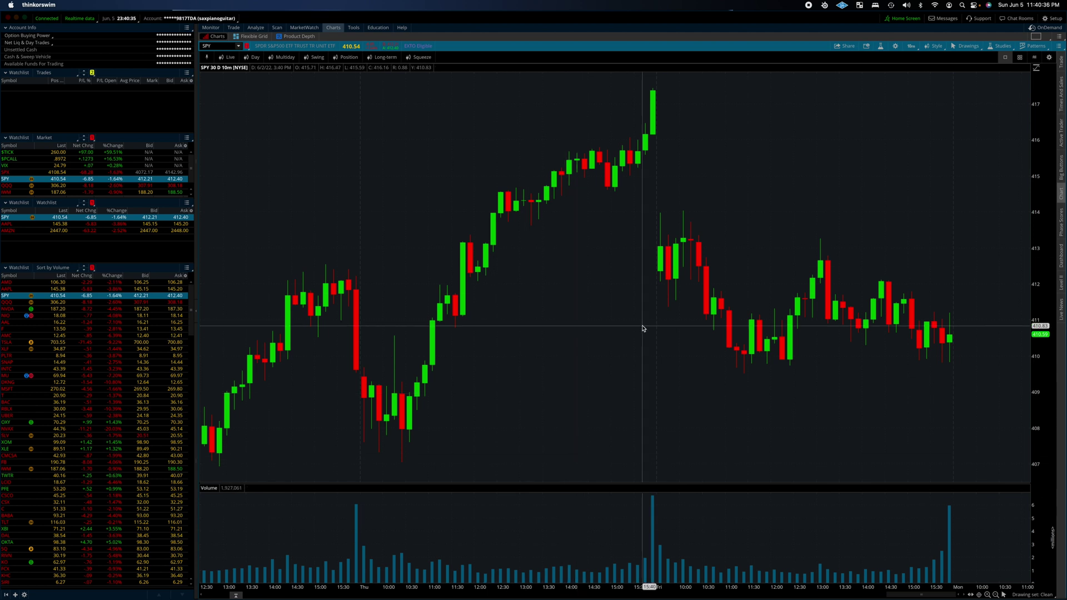
Open Edit Studies and Strategies from the SPY chart's Studies menu.
click(1000, 46)
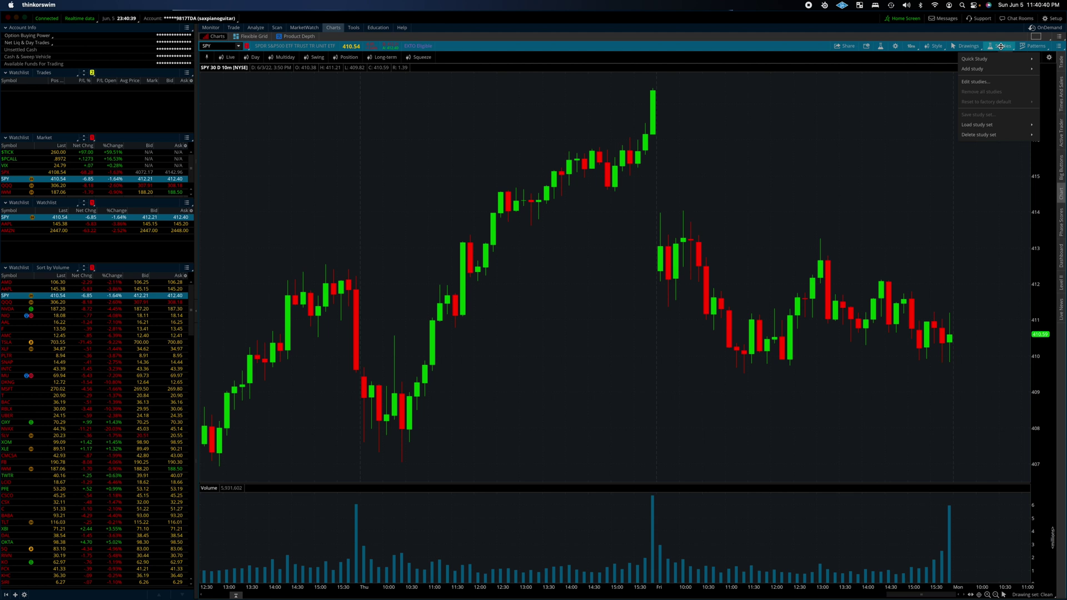
click(1000, 79)
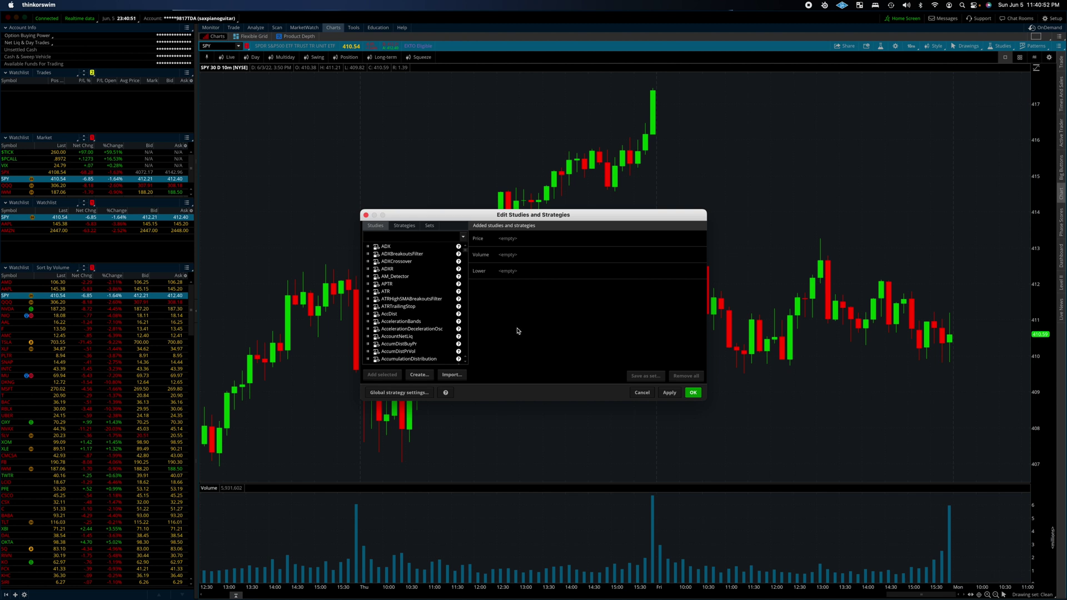
Search 'Sat' and add Saty_ATR_Levels and Saty_Pivot_Ribbon to the chart's price studies.
click(397, 233)
text(Saty)
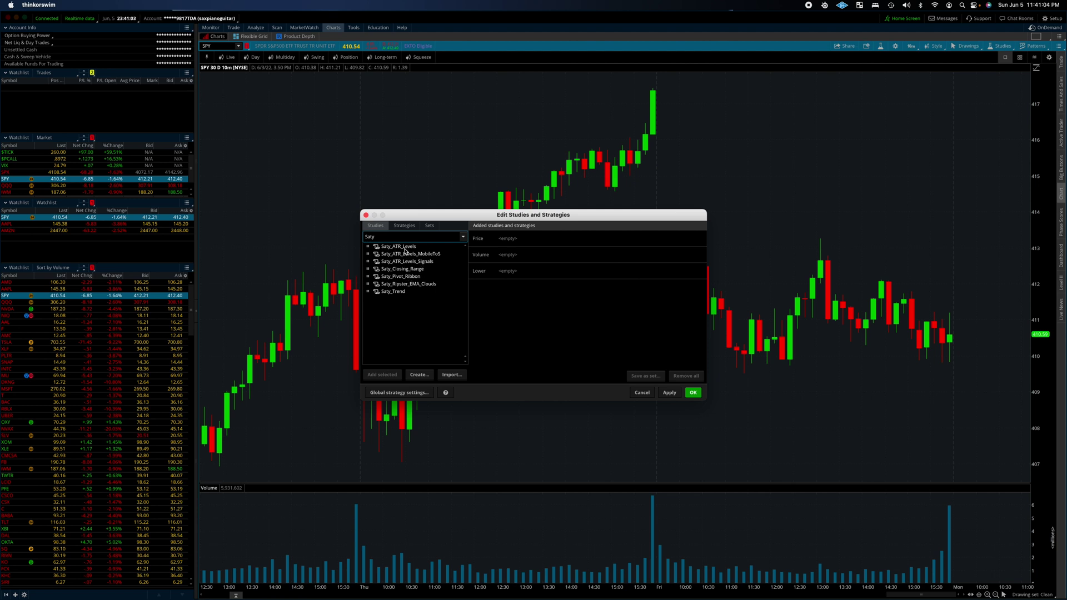
click(404, 248)
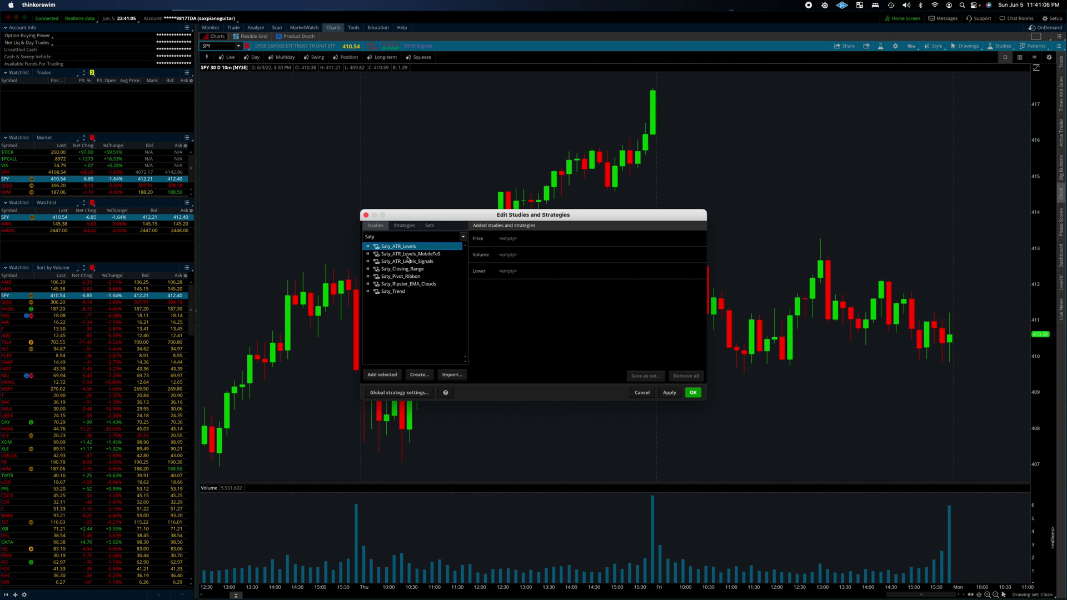
click(389, 375)
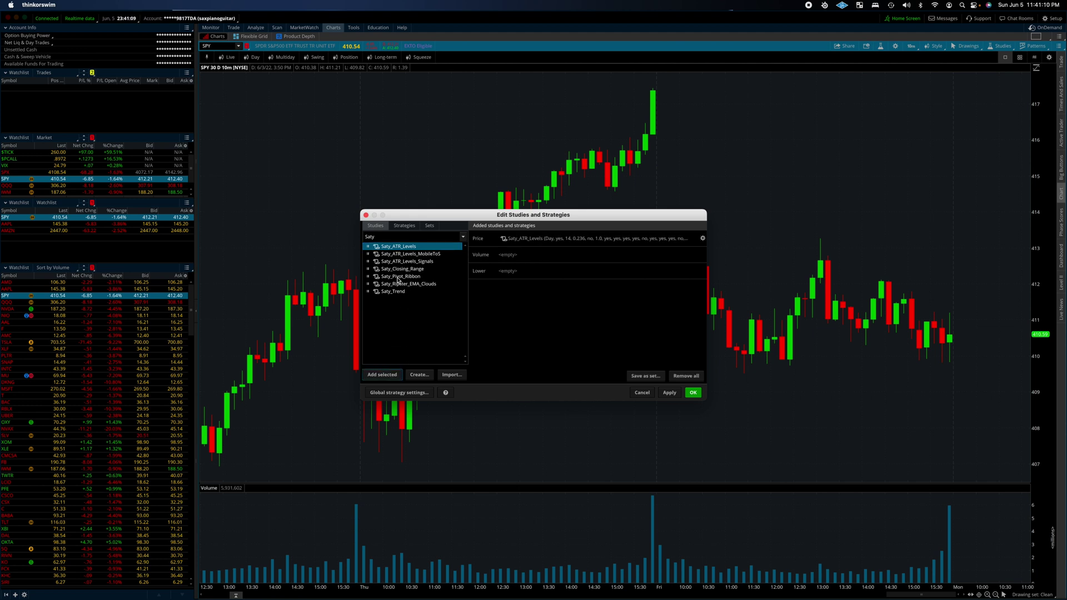
click(398, 277)
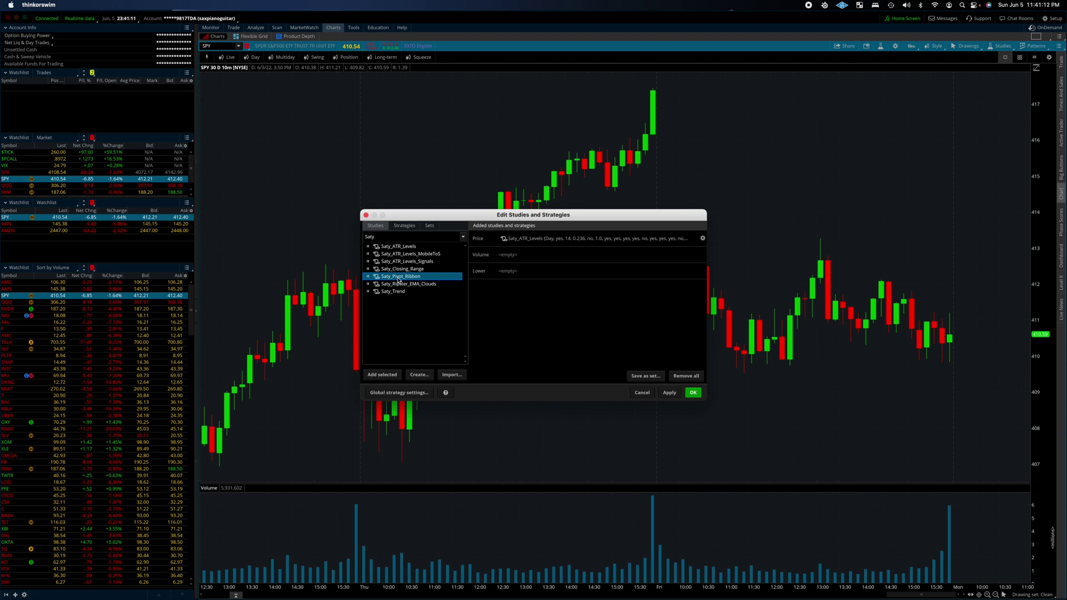
drag(397, 280, 552, 266)
click(536, 246)
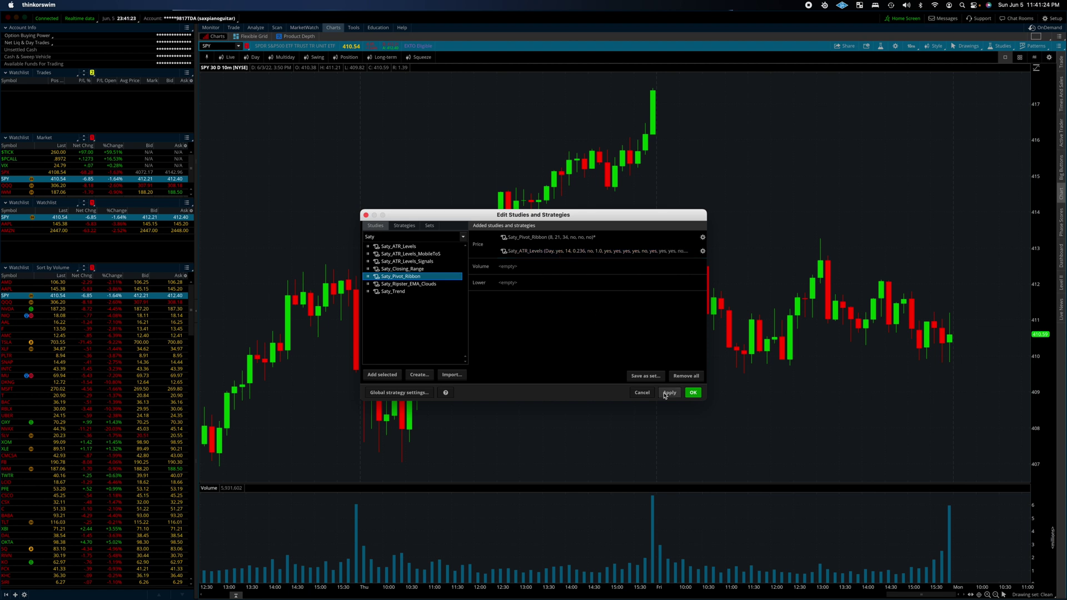
click(693, 394)
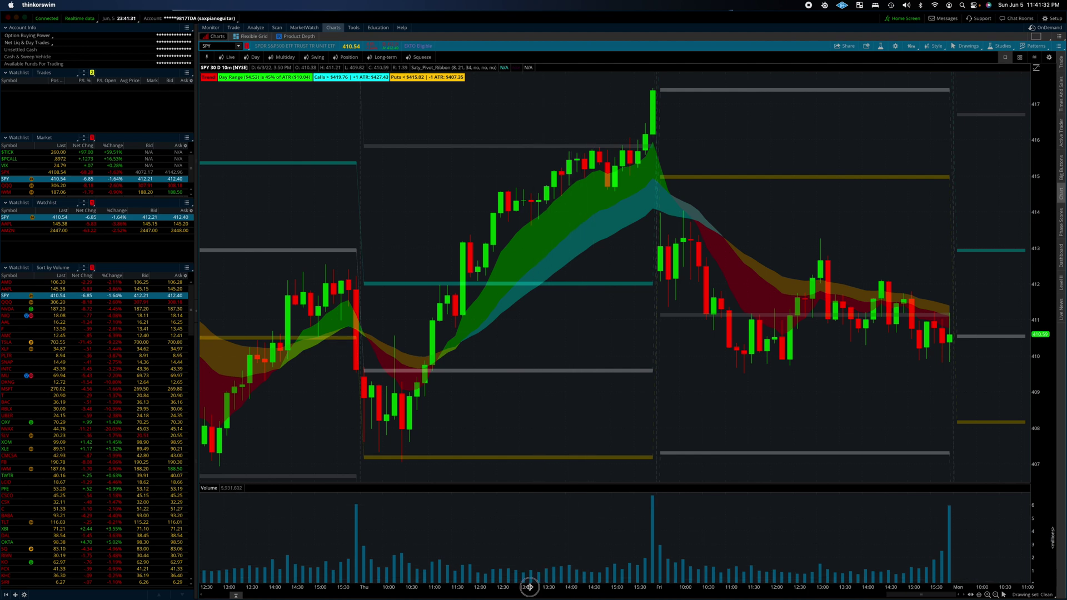
drag(517, 581, 626, 567)
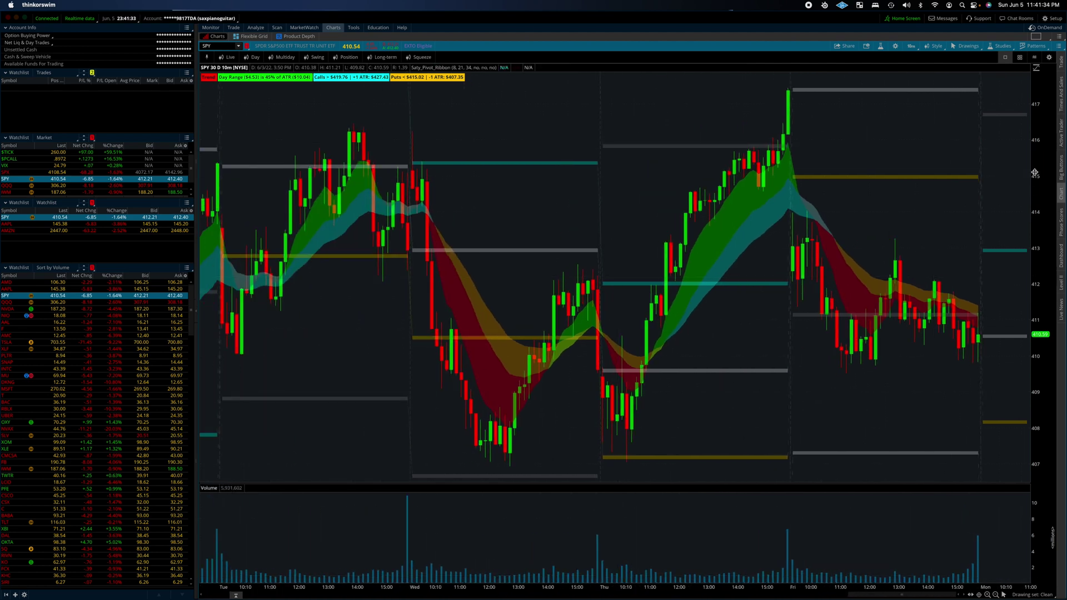
drag(1034, 167, 1031, 240)
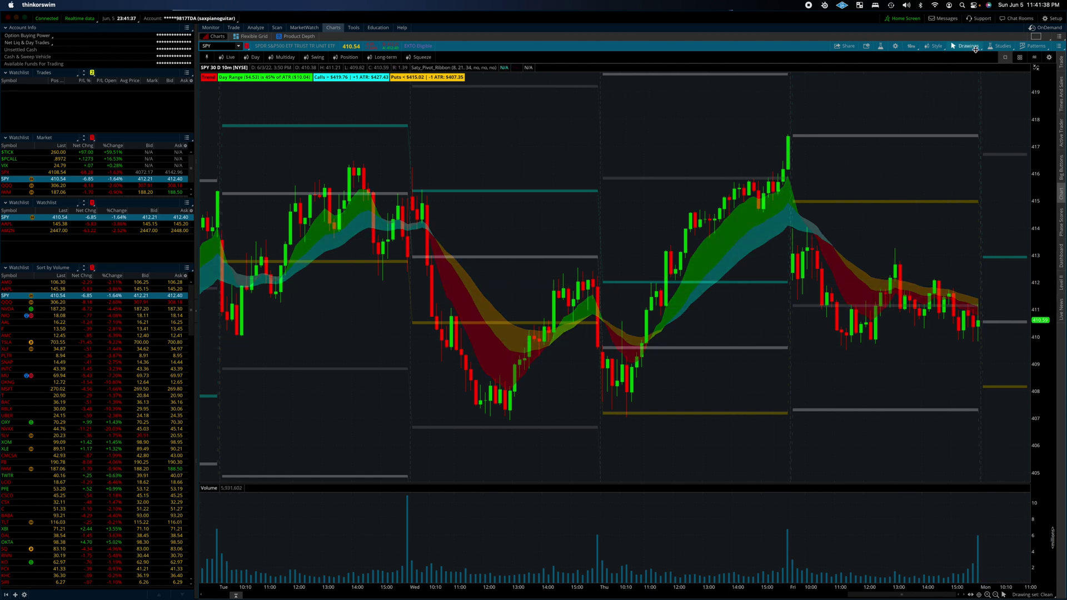
click(1010, 48)
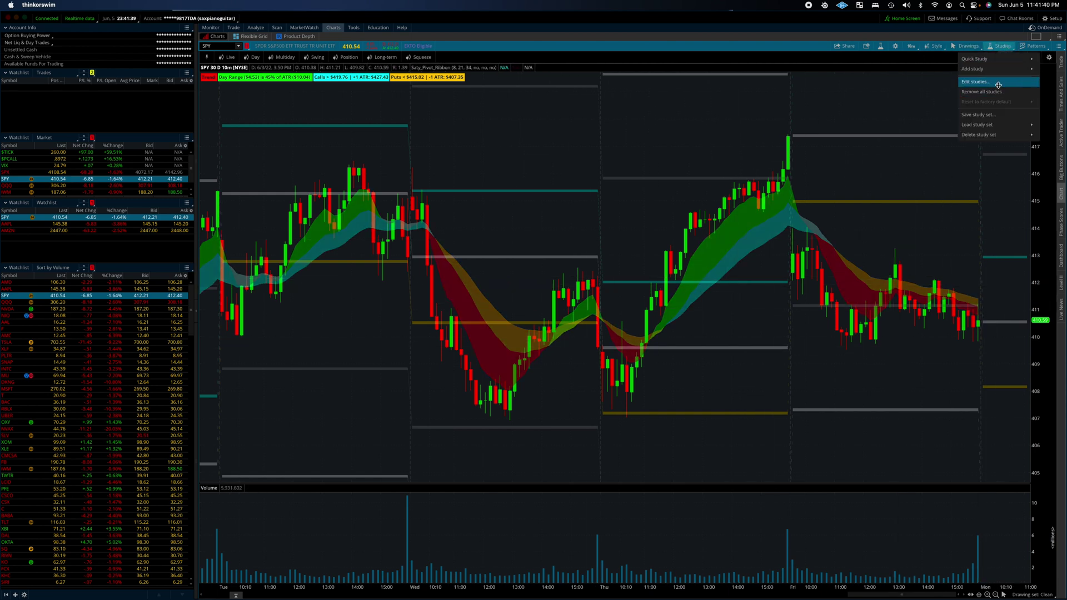
Close the study options without changes and bring up the Setup dropdown menu.
click(851, 118)
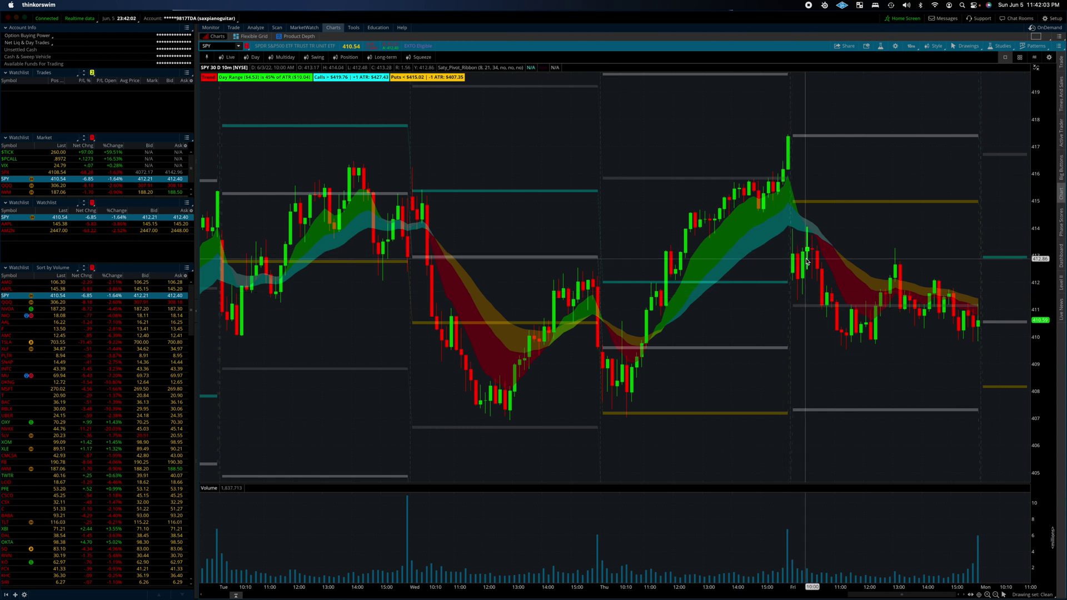
click(1043, 21)
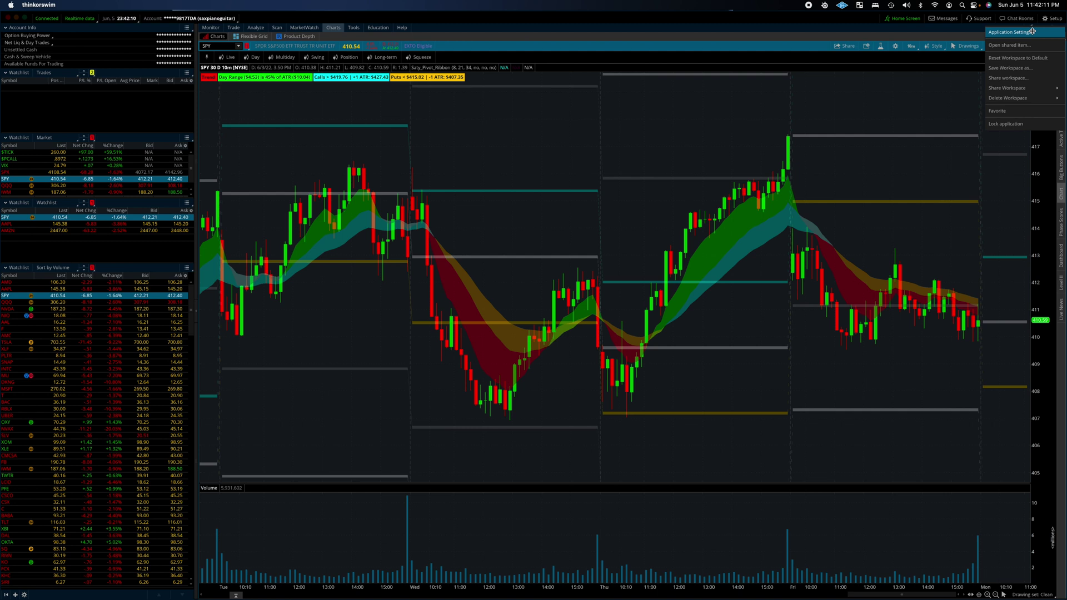
click(1032, 32)
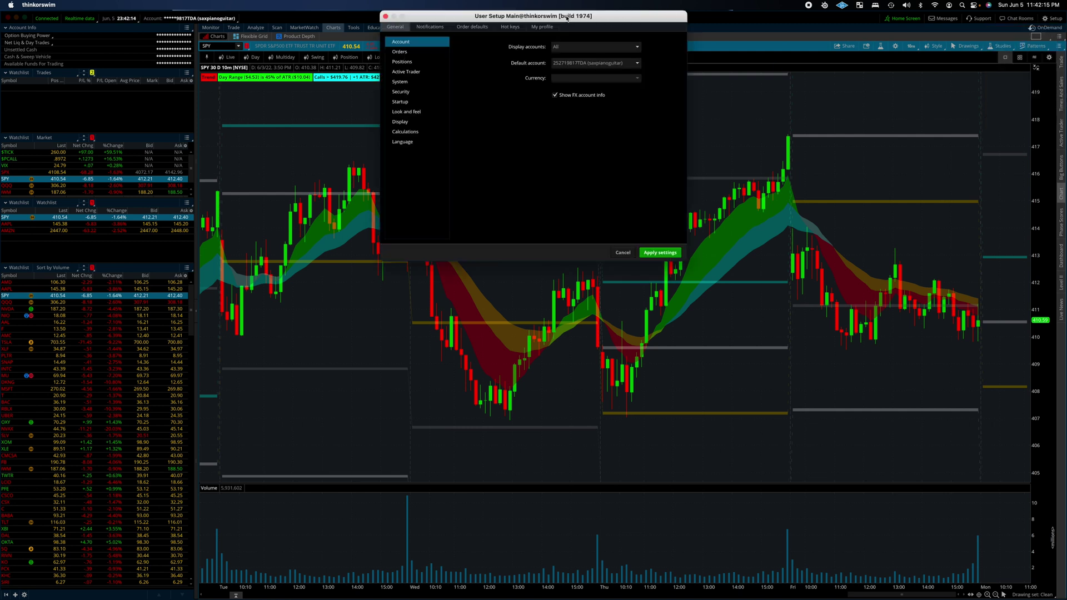
drag(567, 17, 585, 92)
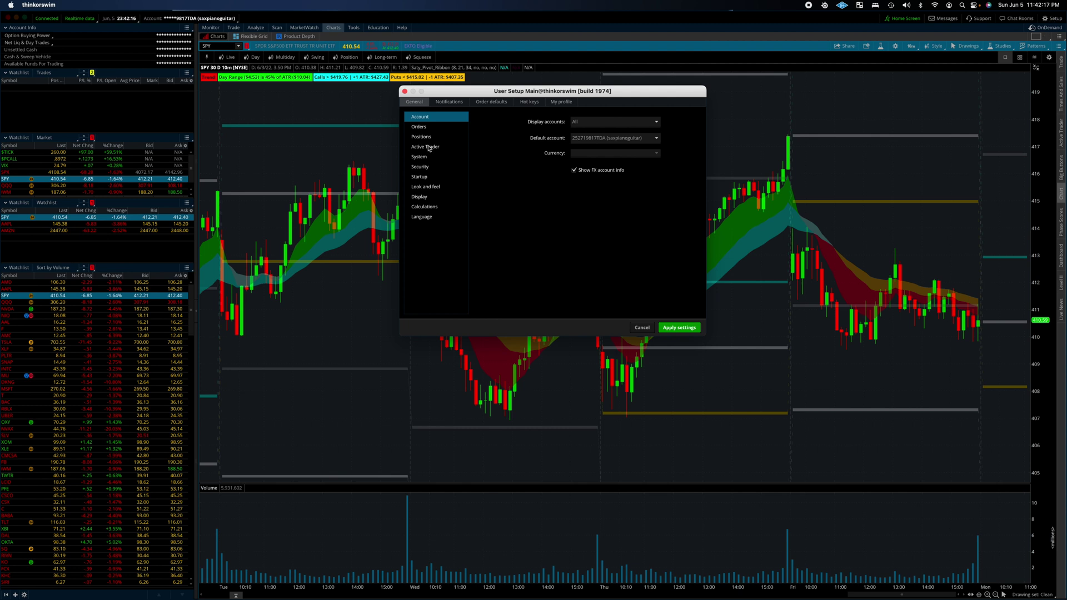
click(426, 187)
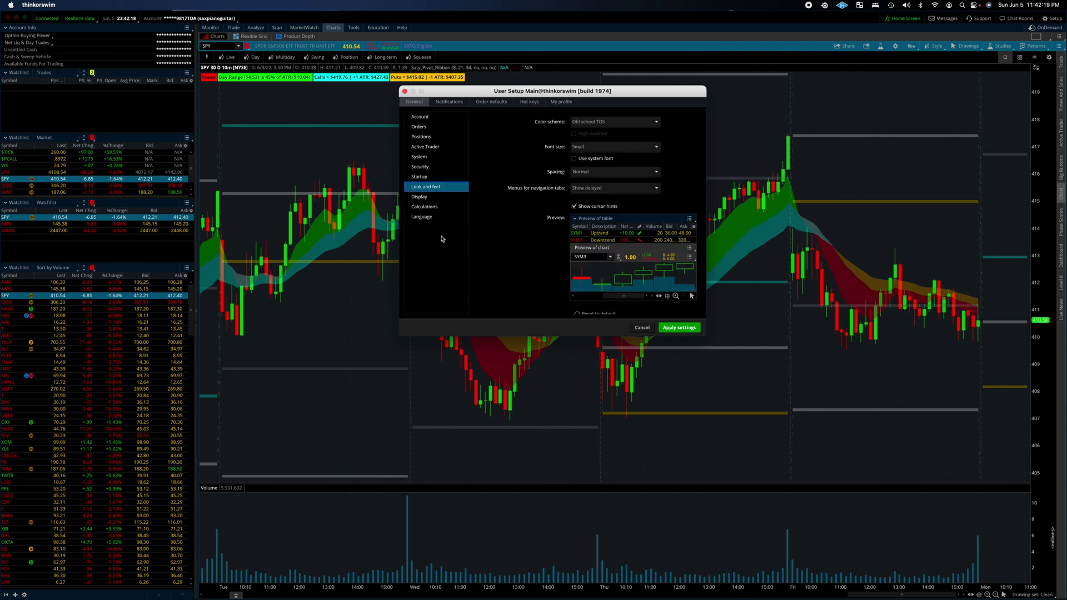
click(600, 121)
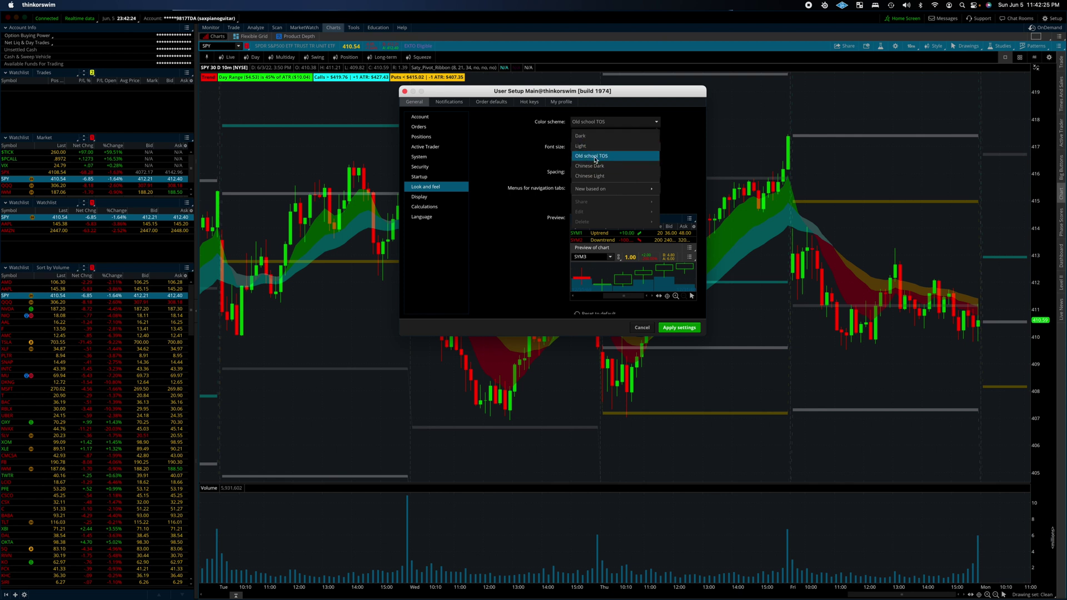
click(609, 158)
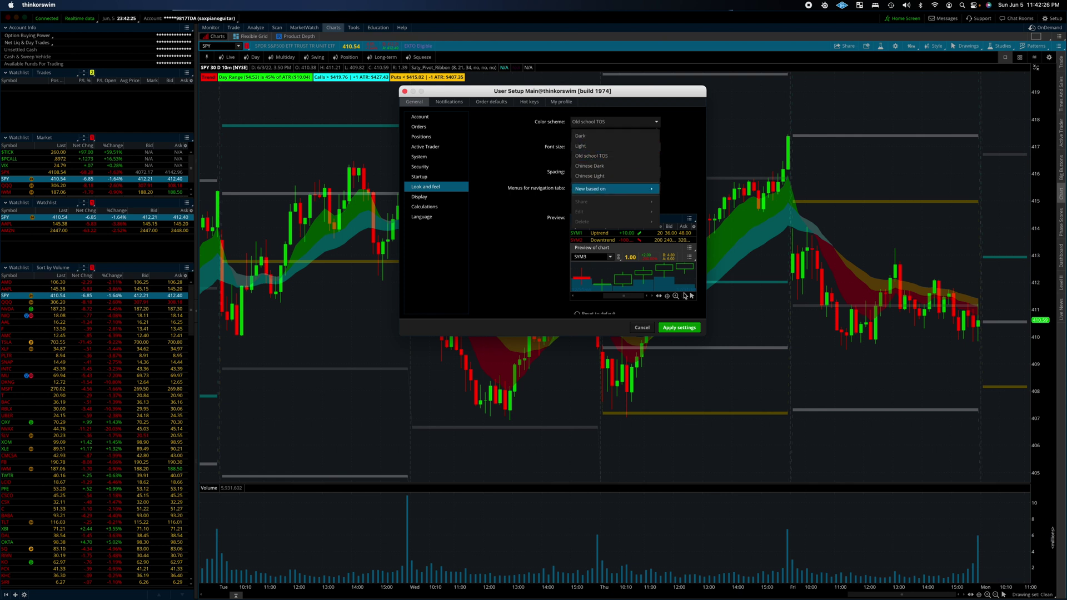
click(642, 328)
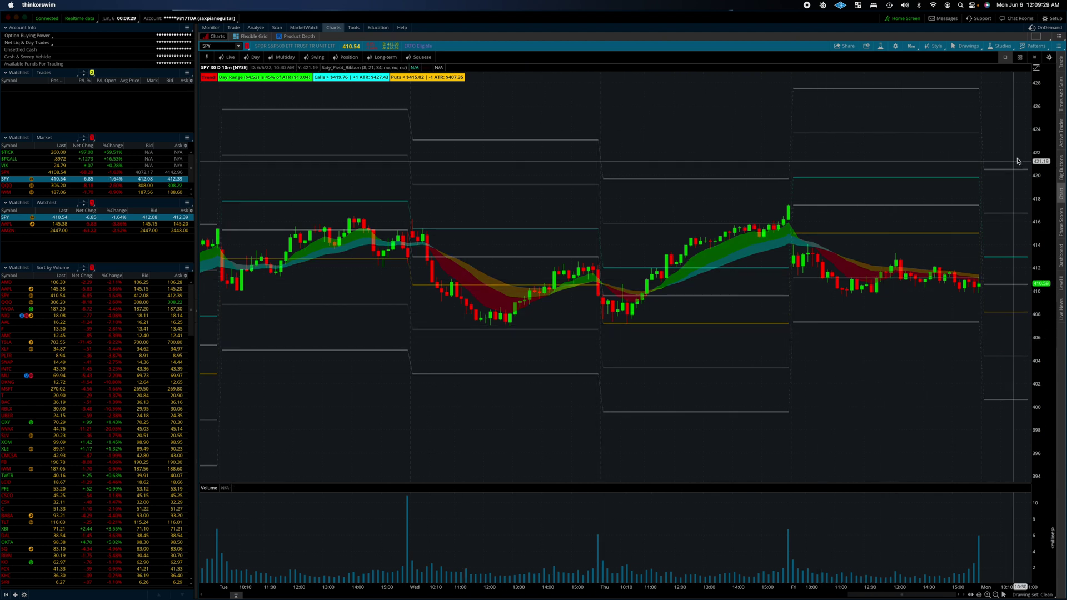
Uncheck Fit studies in Price Axis Settings so the SPY chart scales to price bars.
click(1036, 68)
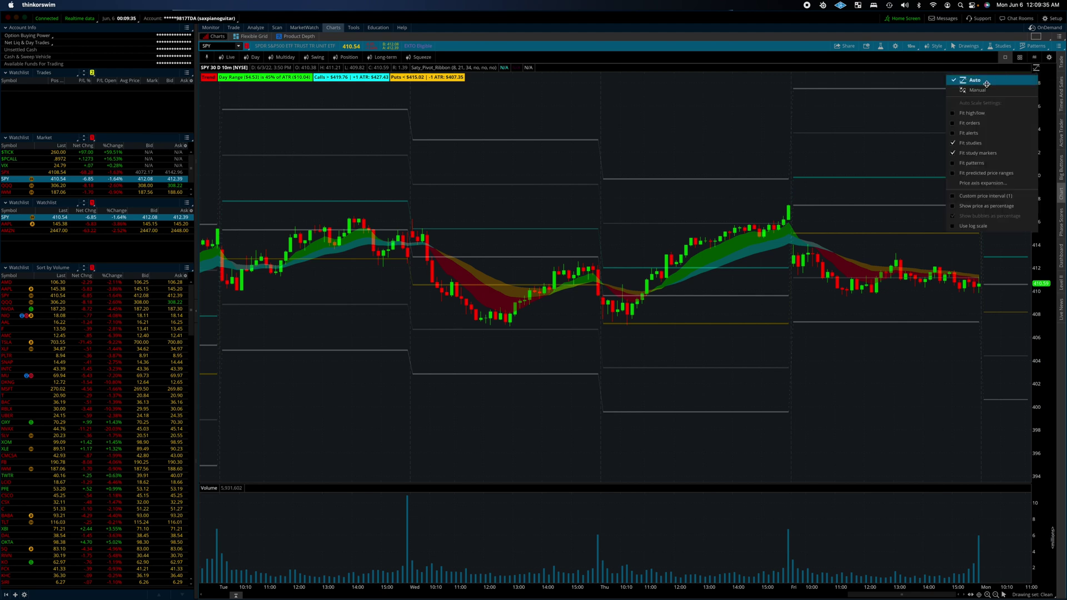
click(970, 143)
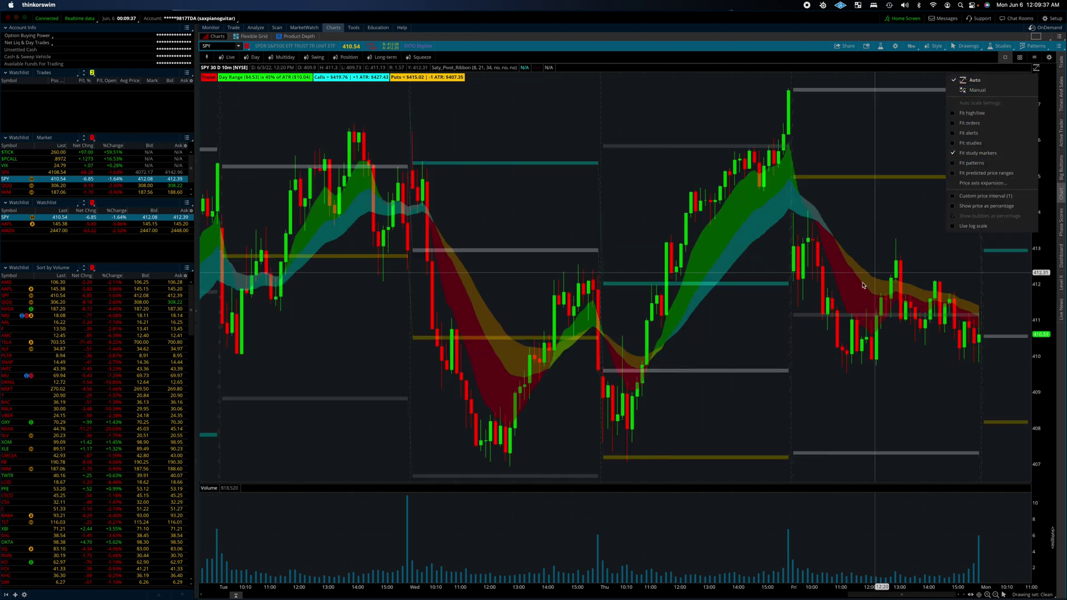
click(869, 229)
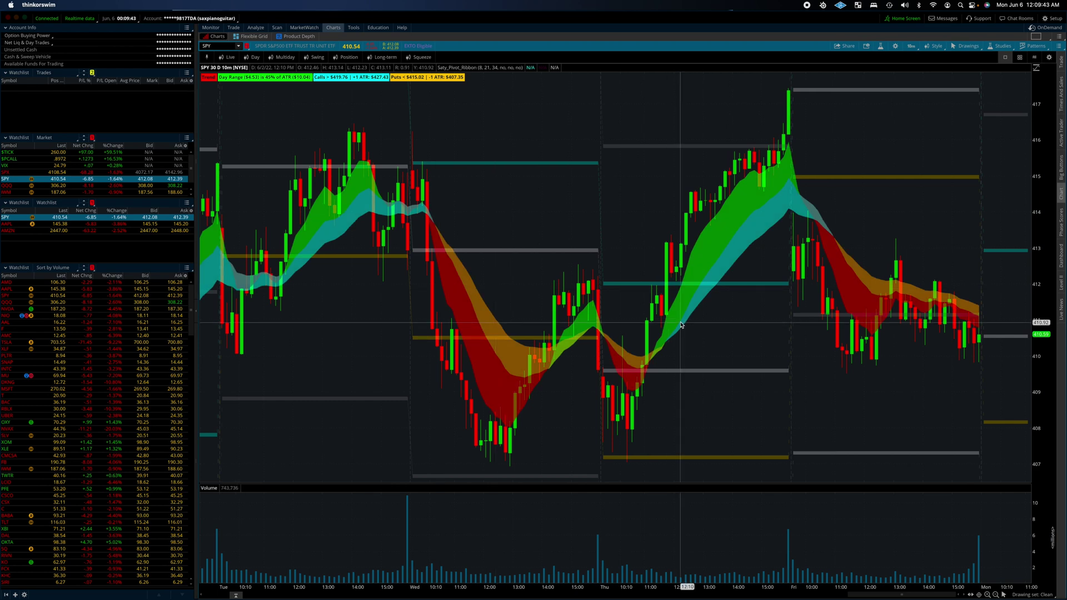
click(1035, 68)
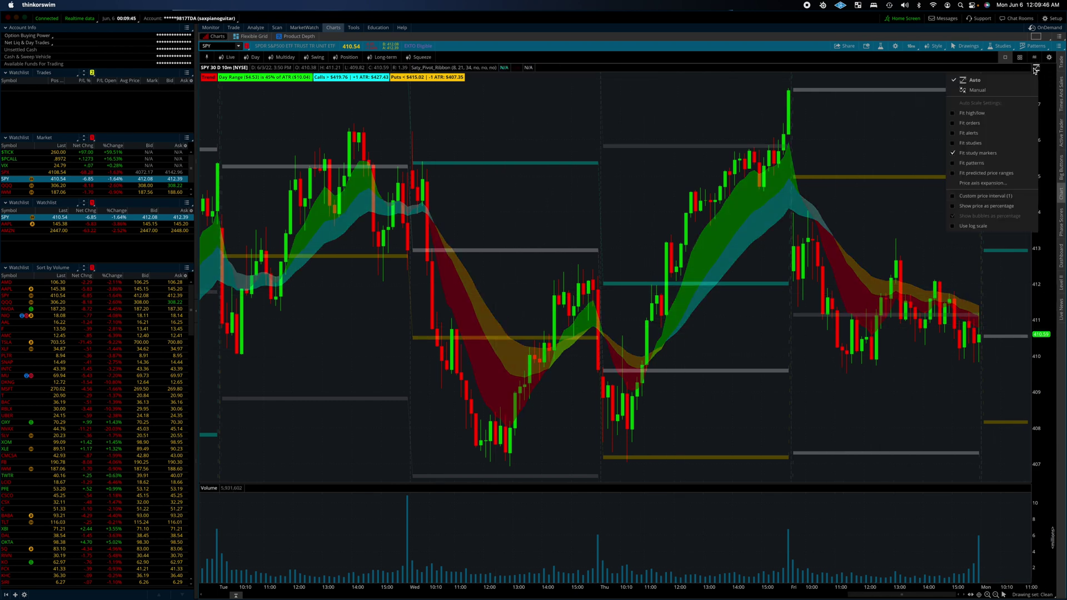
click(863, 152)
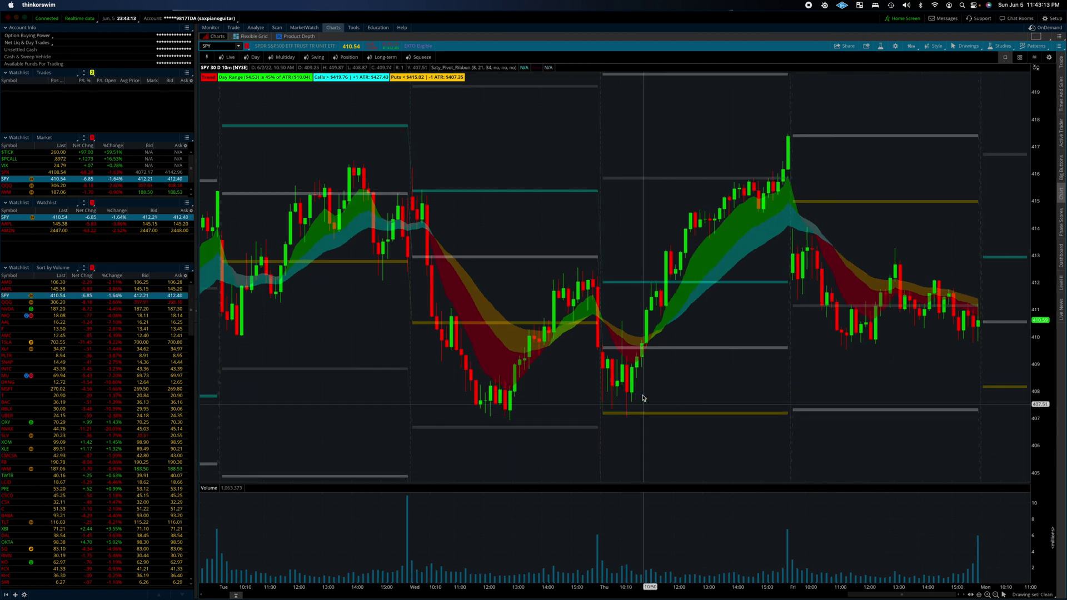
click(932, 46)
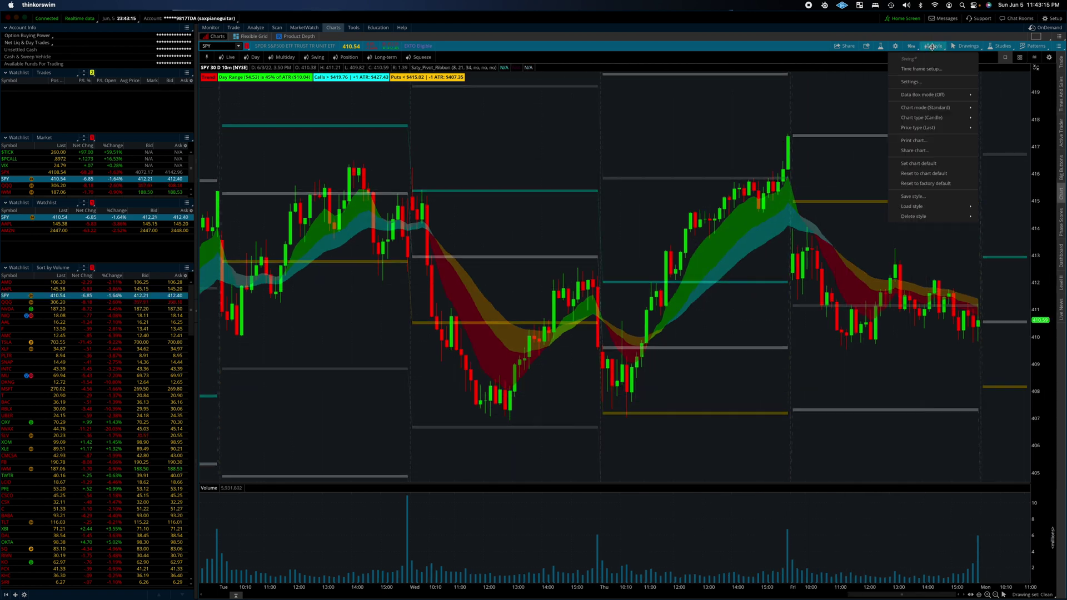
click(933, 83)
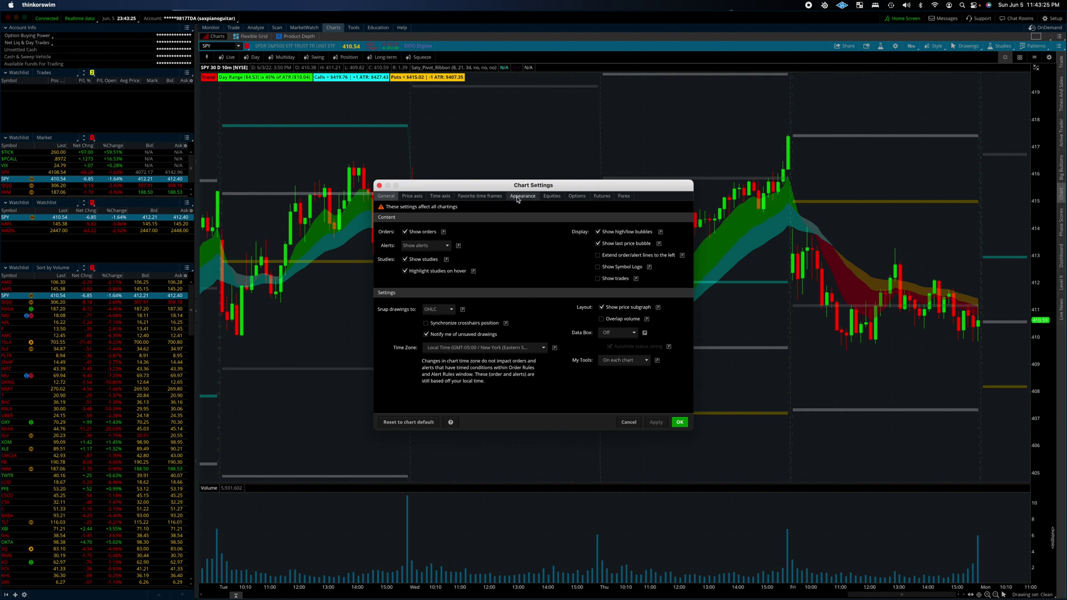
click(438, 197)
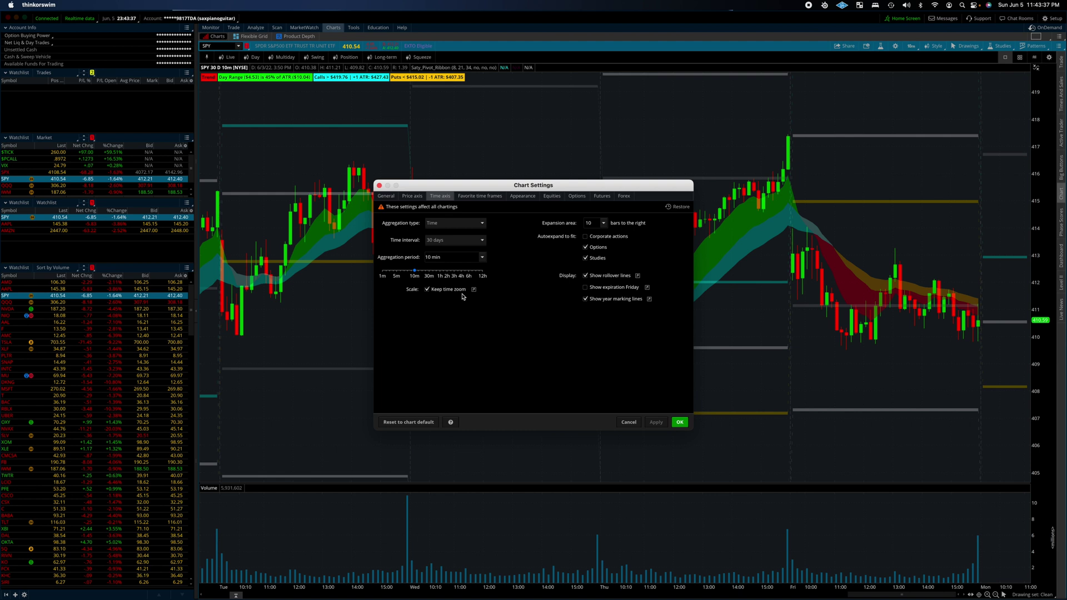
click(515, 197)
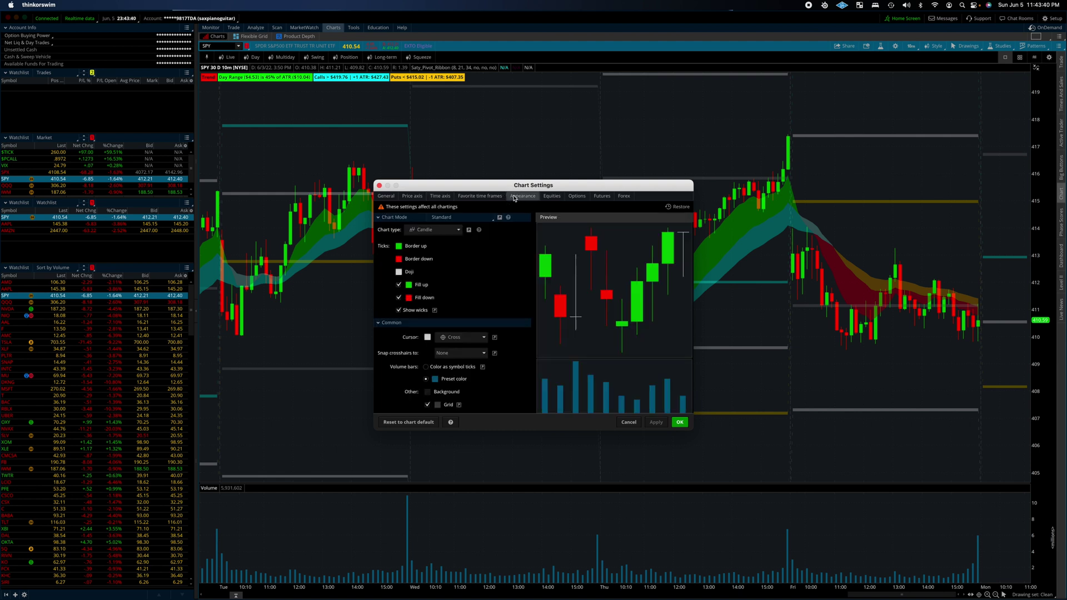
click(552, 196)
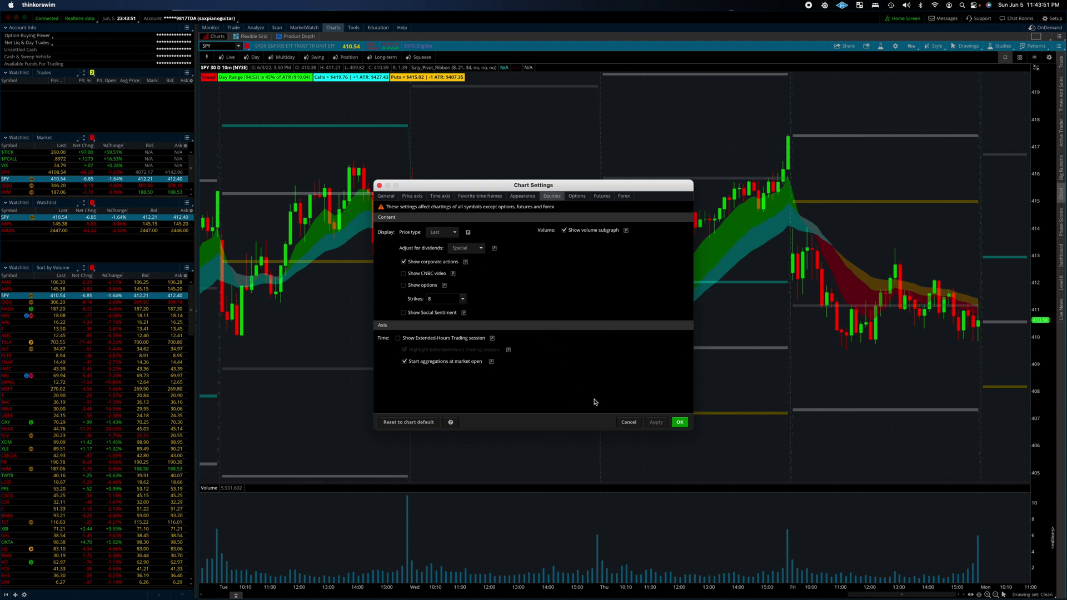
click(629, 422)
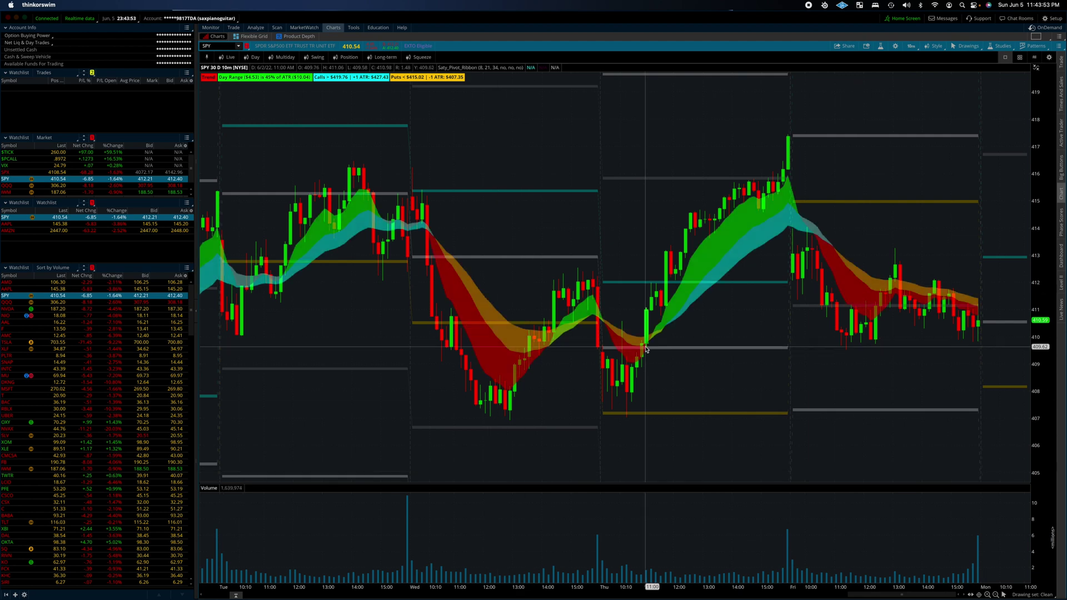